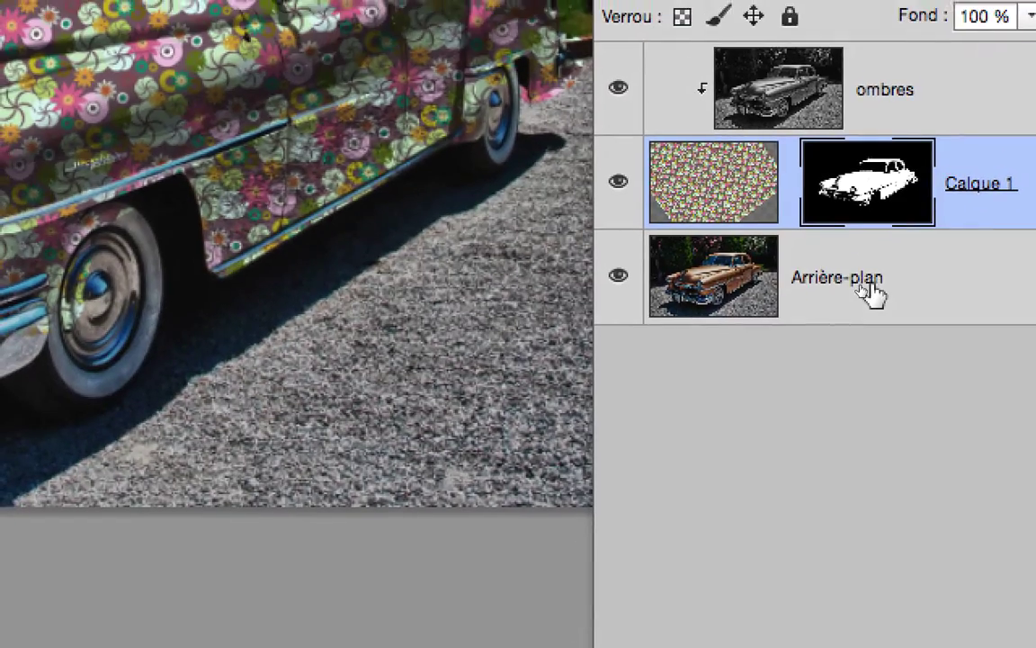
Copy the Arrière-plan car photo to a new layer named 'reflets' and place it above ombres
mouse_move(871, 290)
mouse_down()
mouse_move(933, 432)
mouse_move(932, 423)
mouse_up()
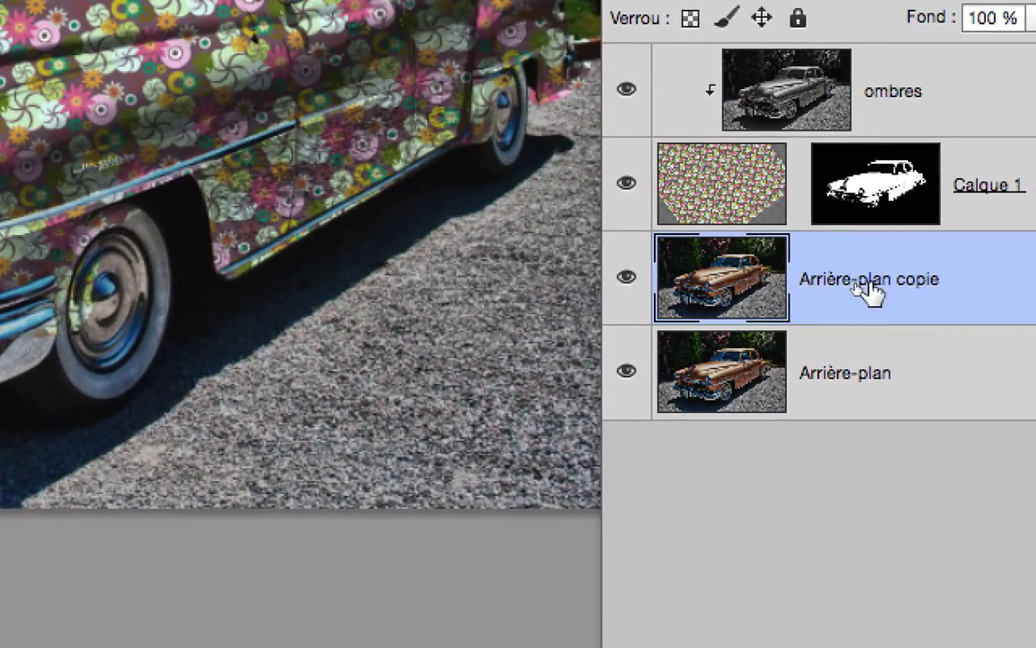
double_click(868, 286)
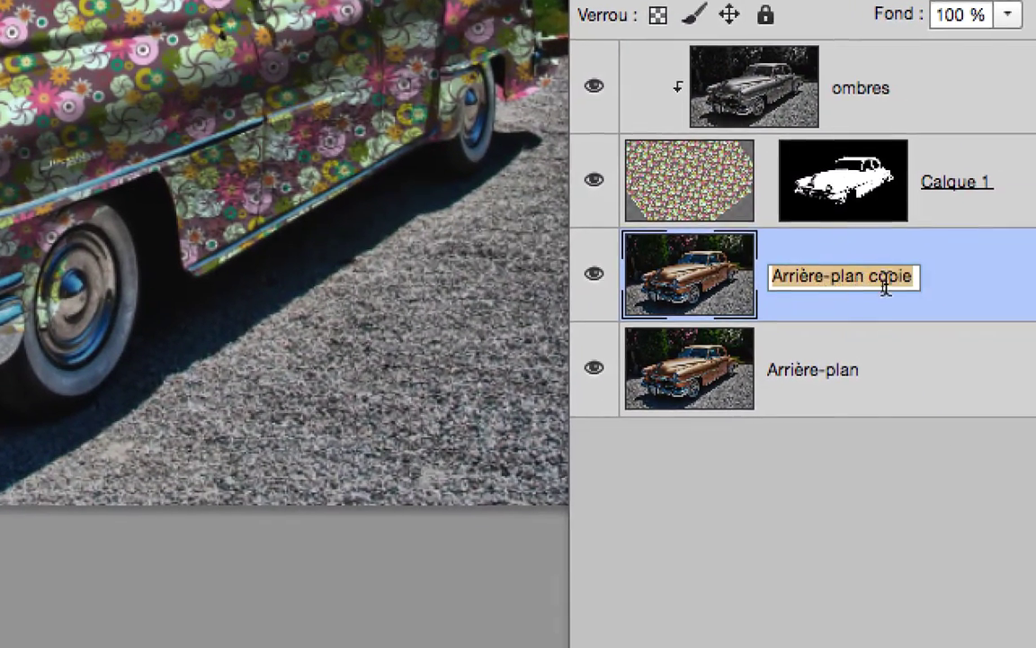
text(ref)
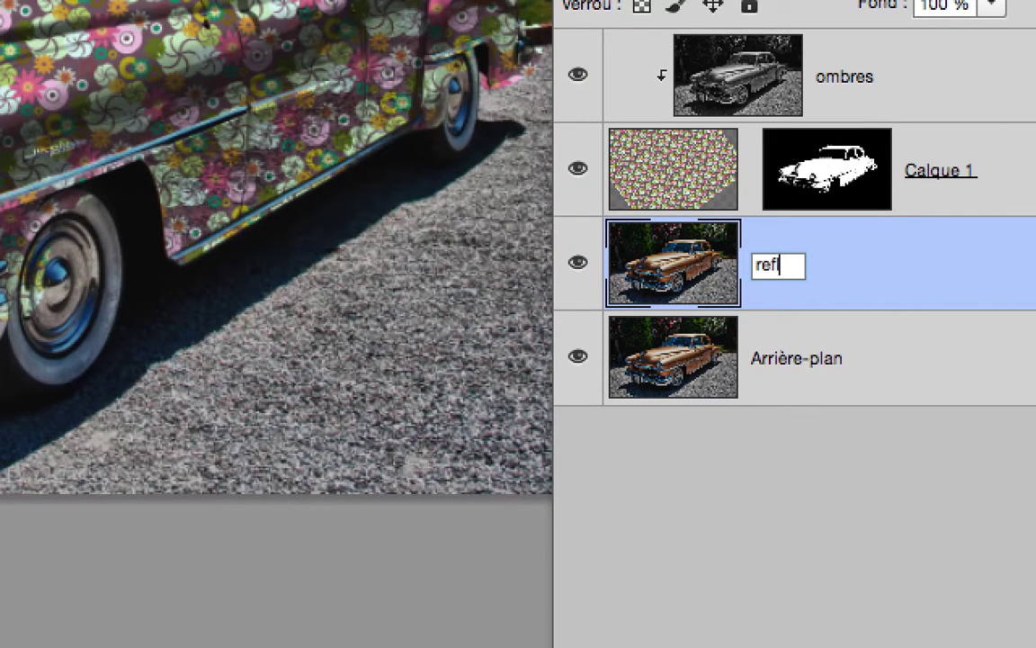
text(lets)
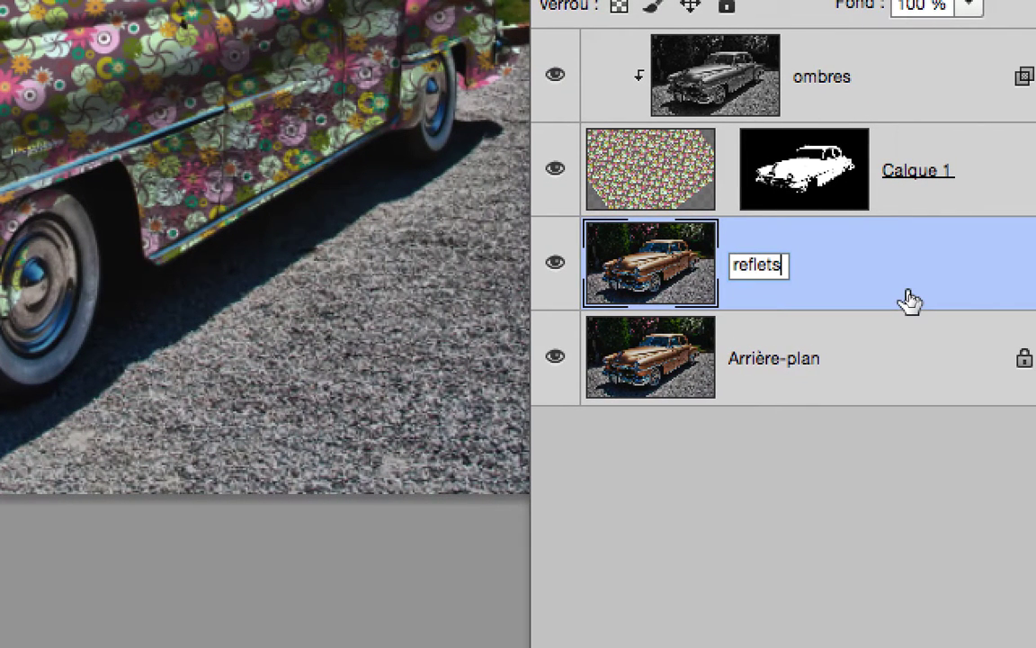
click(906, 301)
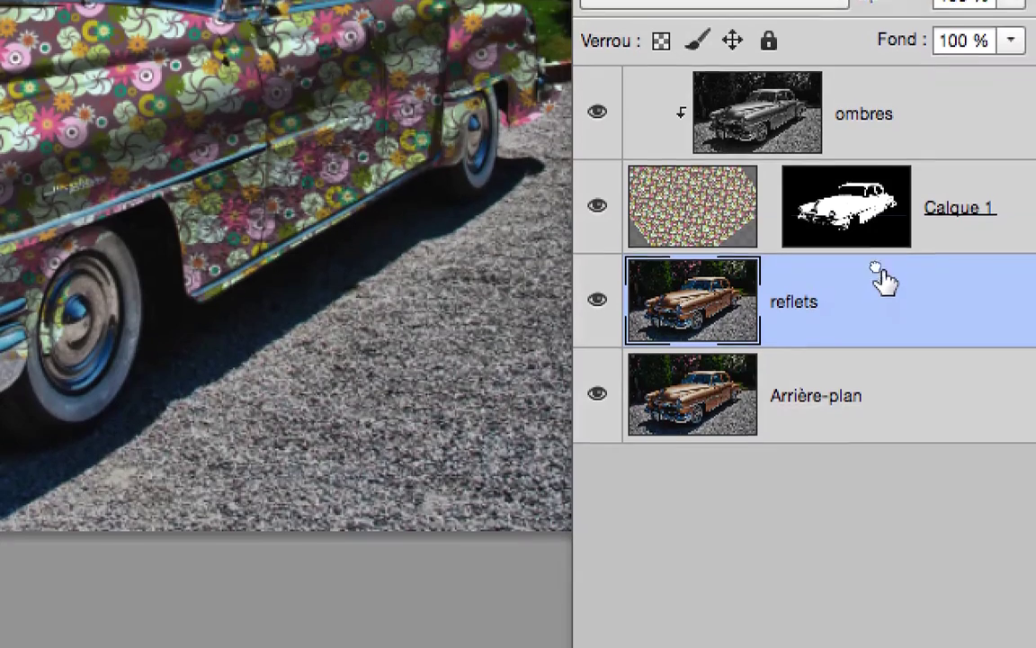
drag(884, 292, 883, 207)
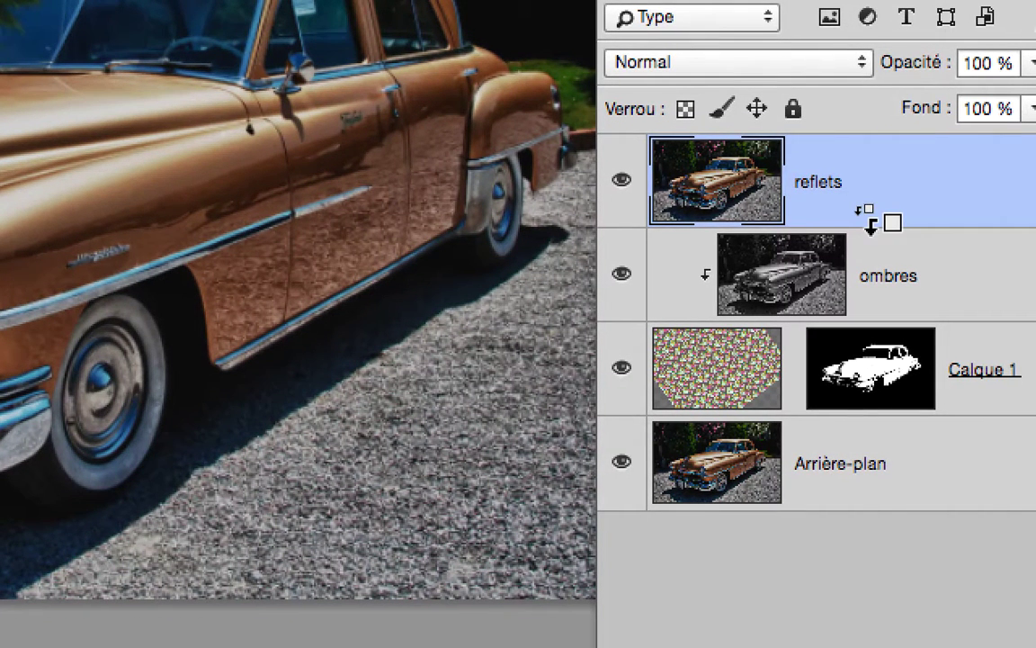
Clip reflets onto ombres, then toggle its visibility to compare with the floral car
alt+click(869, 220)
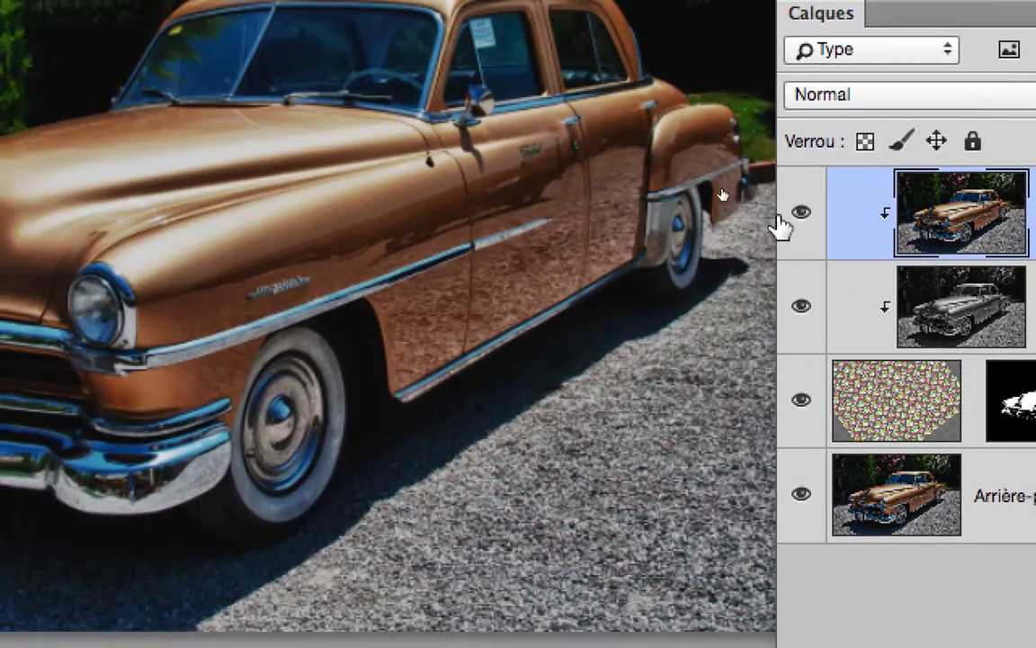
click(788, 221)
click(788, 222)
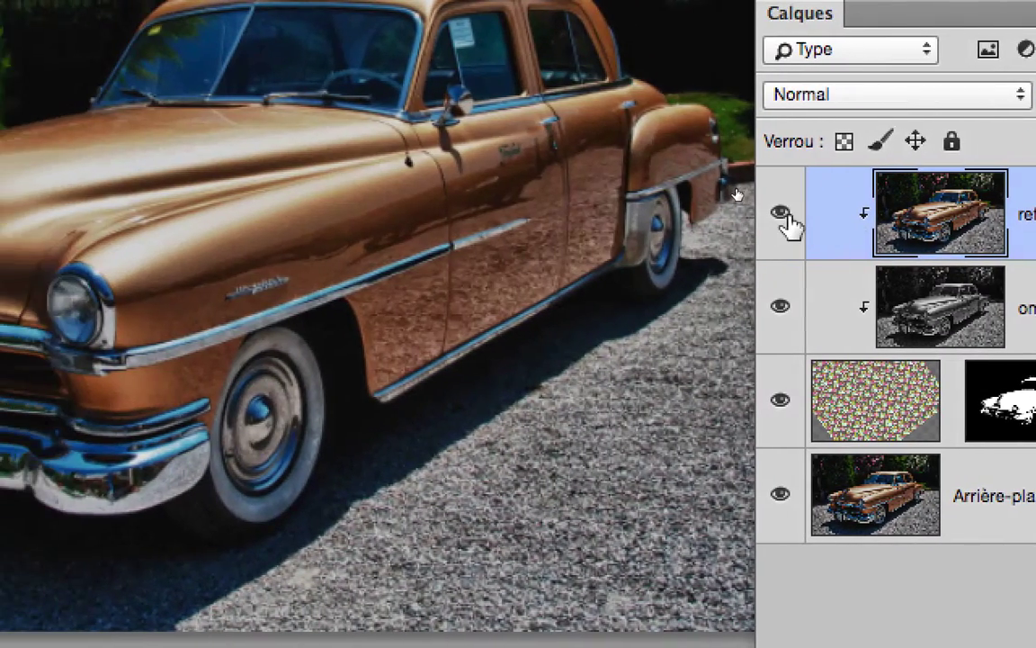
click(789, 219)
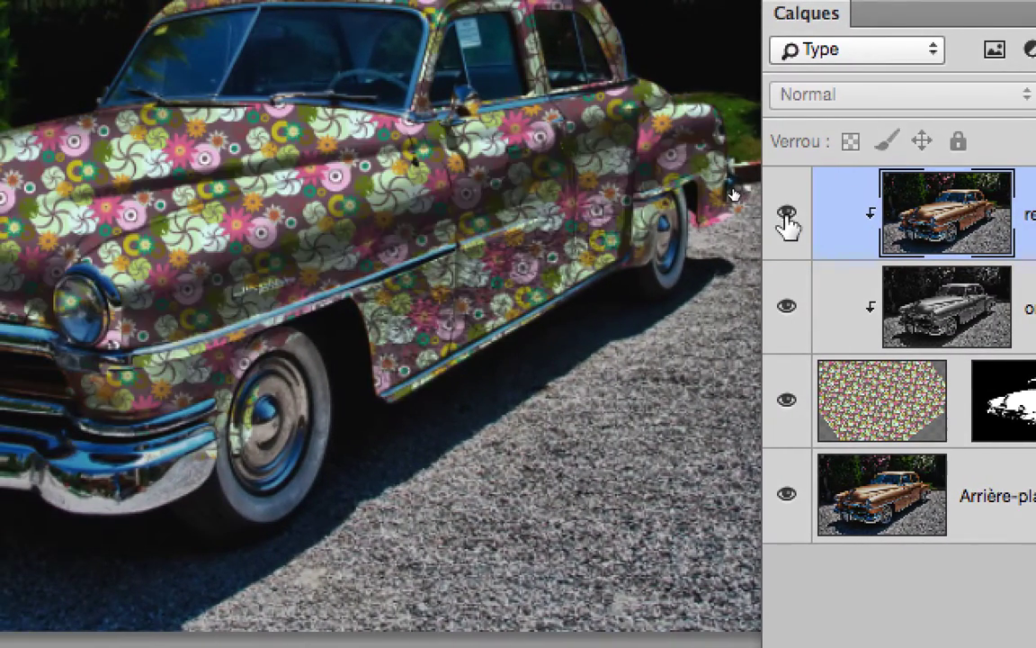
click(788, 221)
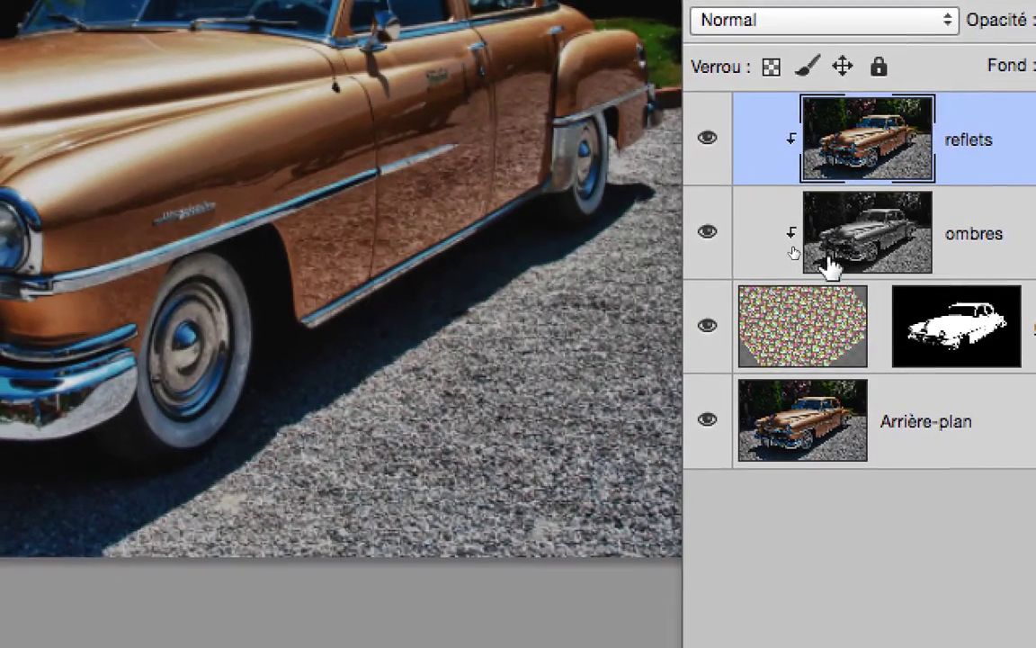
click(787, 223)
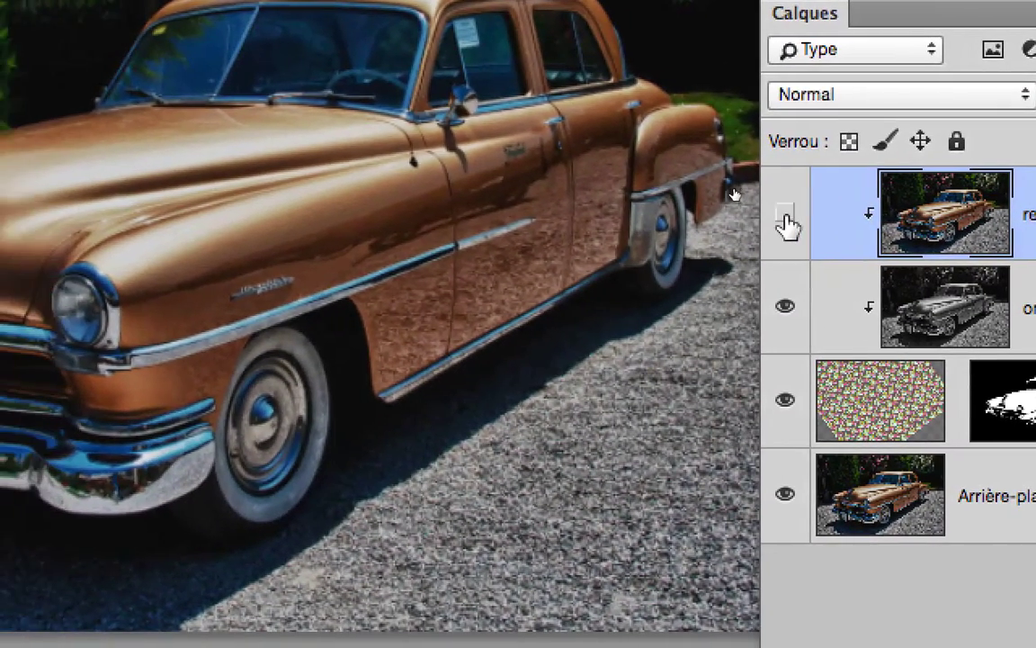
click(787, 223)
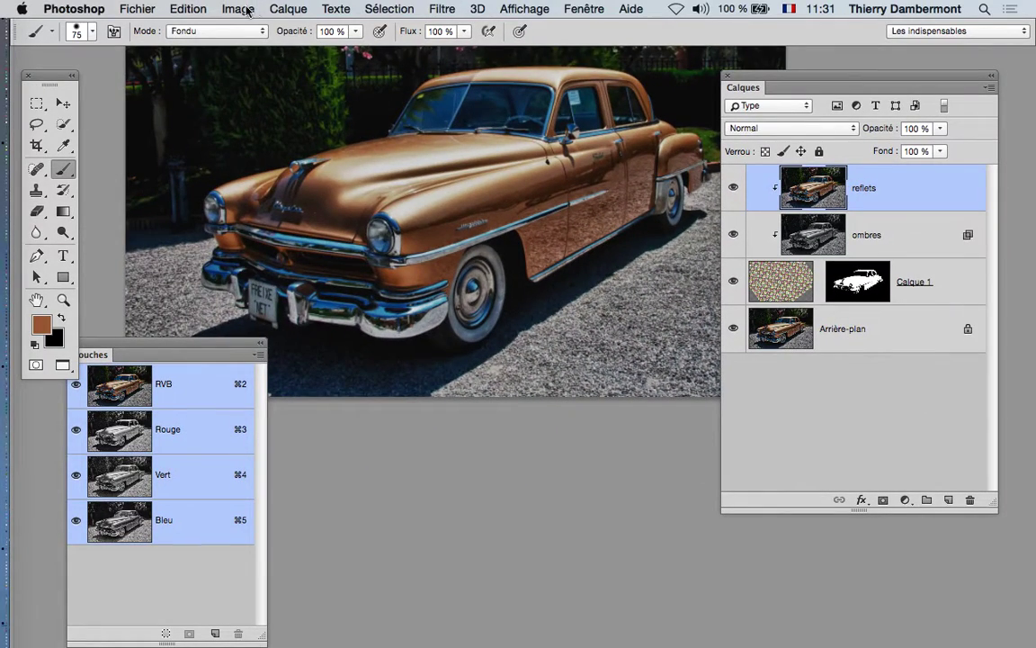
Desaturate reflets via Image > Réglages > Désaturation and review the ombres blend settings
click(247, 9)
mouse_move(135, 340)
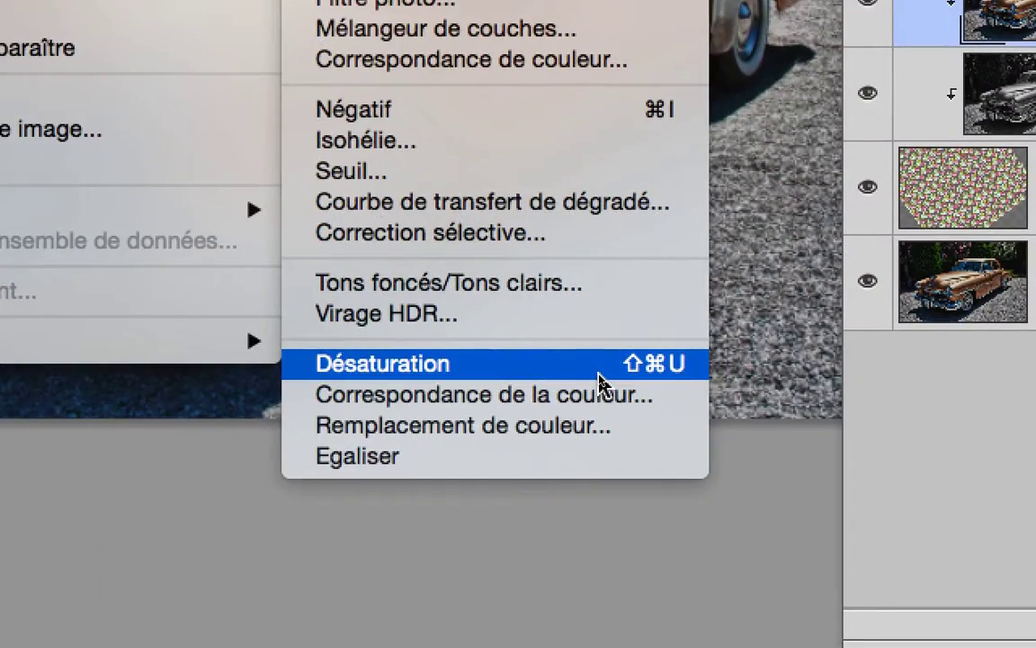
click(598, 371)
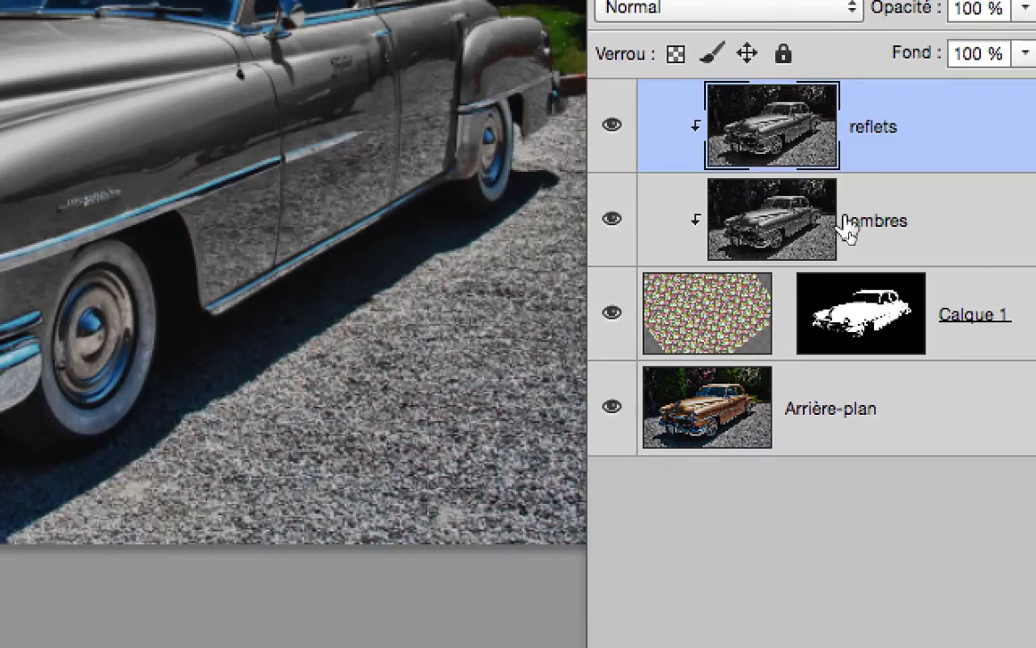
click(859, 295)
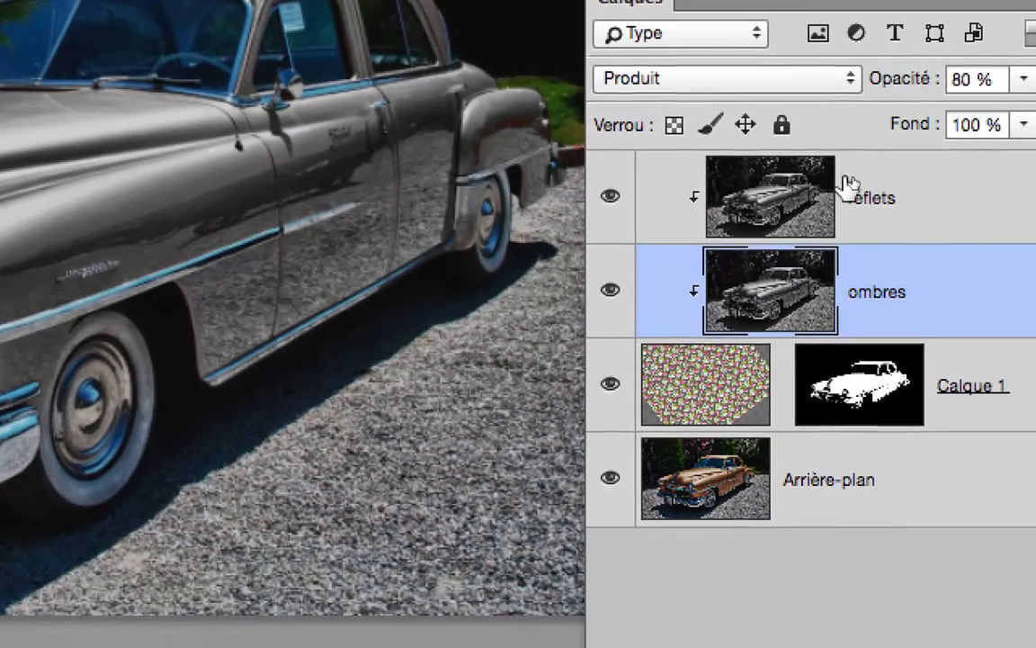
click(893, 250)
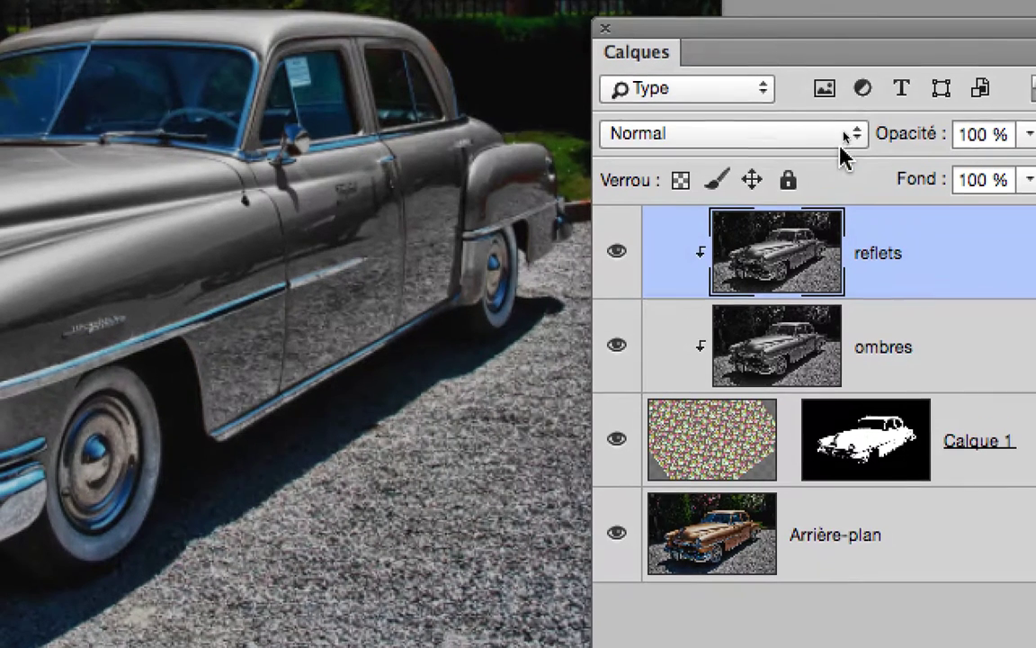
click(843, 75)
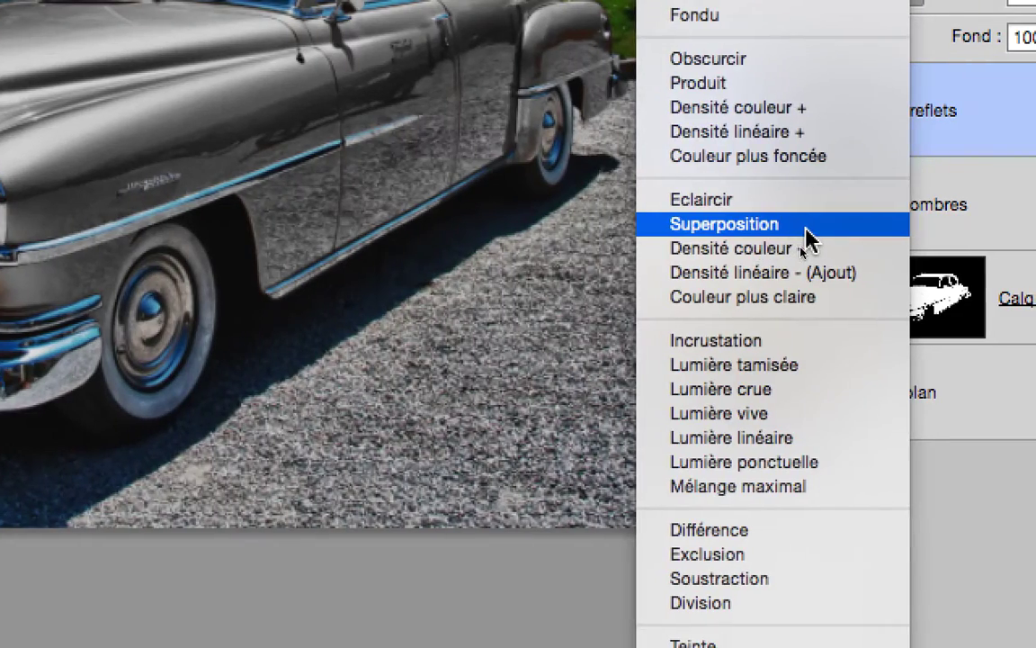
Set reflets' blend mode to Superposition and nudge the Calques panel aside
click(792, 225)
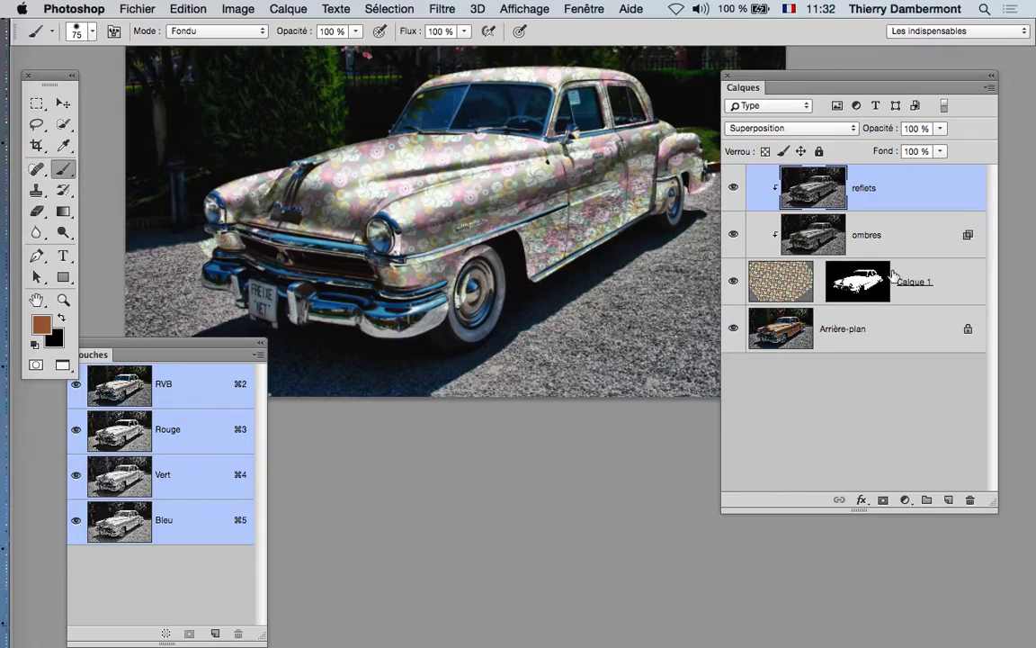
drag(776, 80, 814, 85)
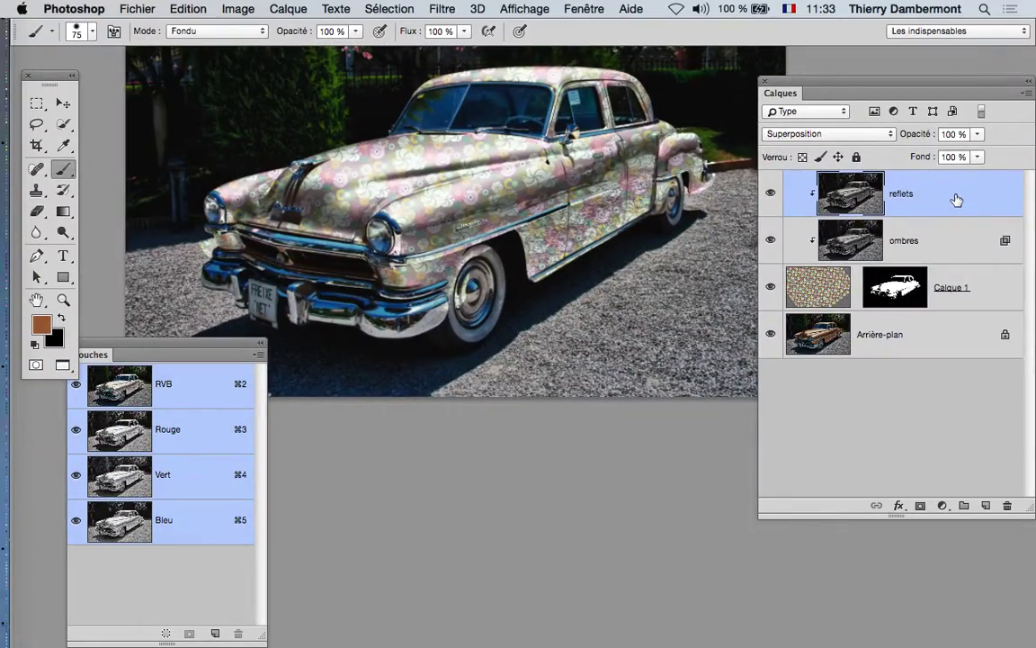
In reflets' Blending Options, split the black 'Ce calque' slider to 82/153 and confirm
double_click(956, 200)
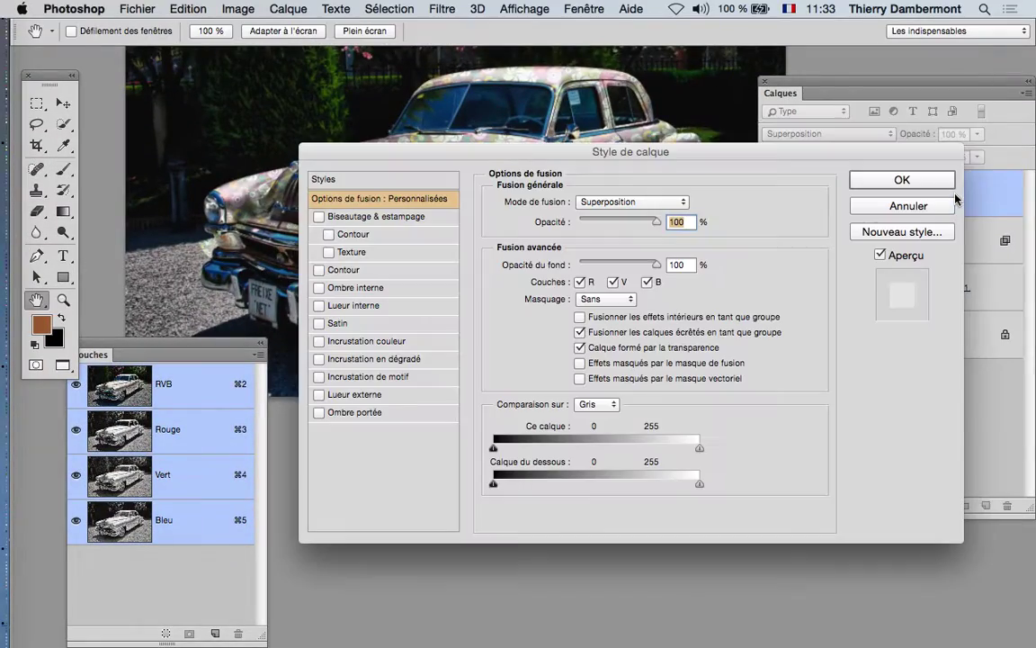
drag(504, 151, 680, 171)
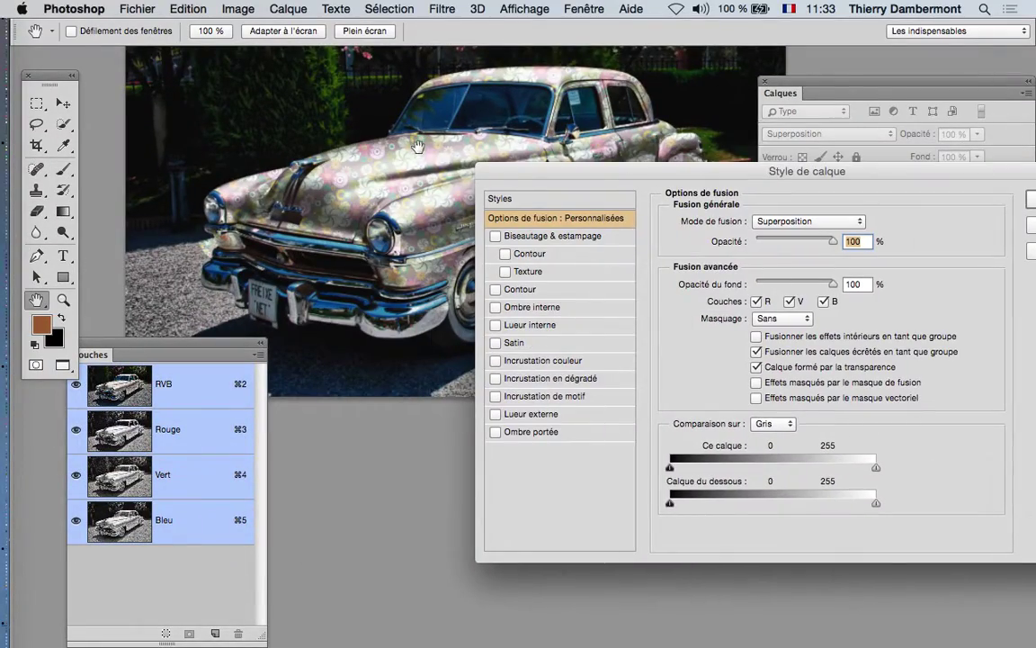
drag(582, 178, 627, 238)
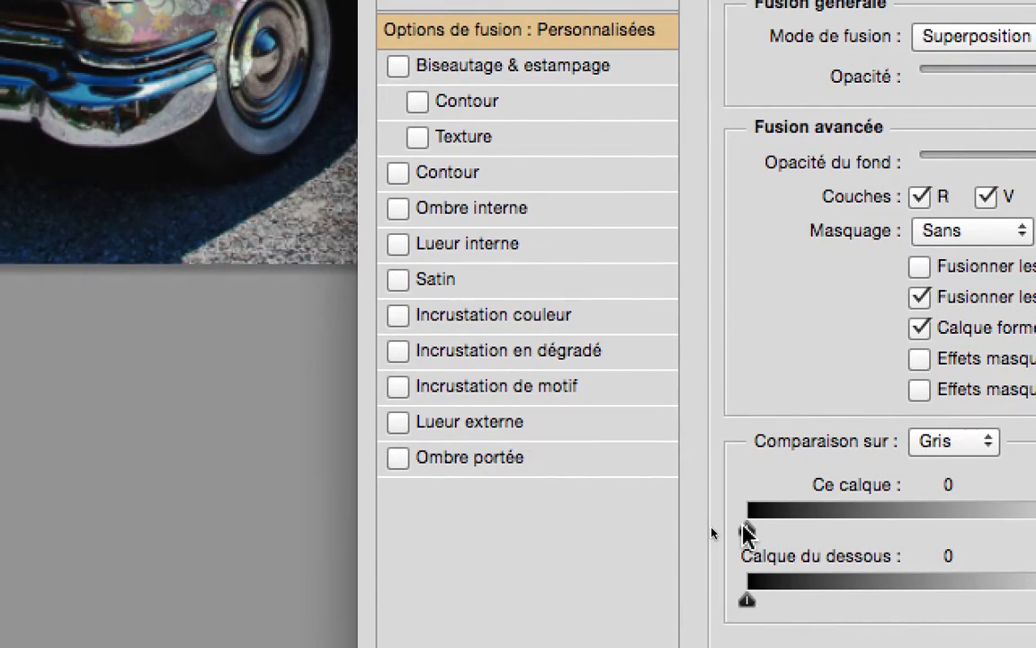
drag(744, 532, 825, 533)
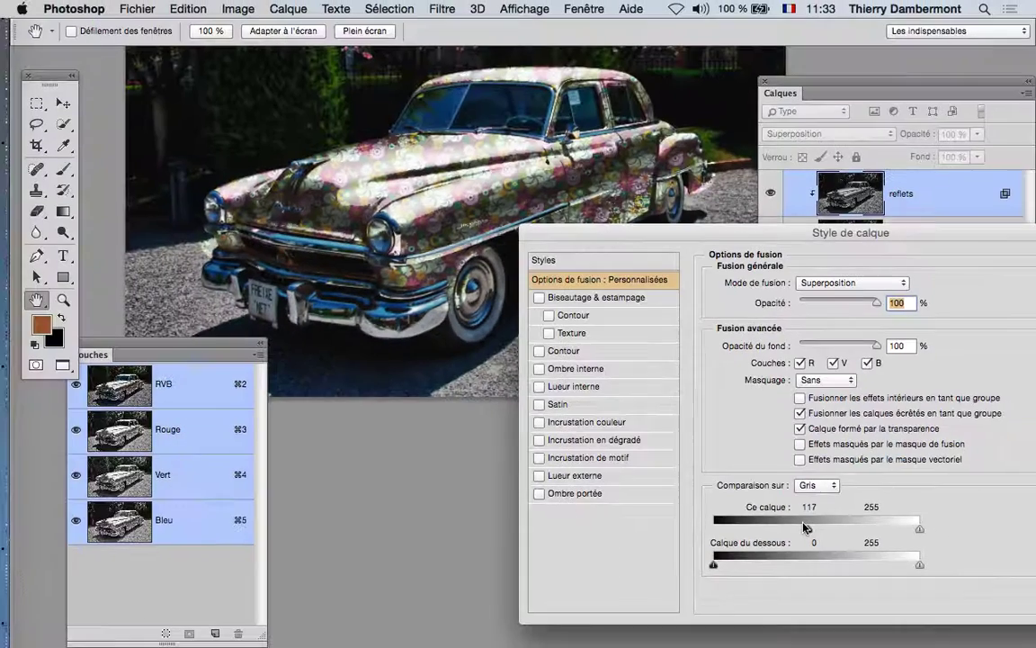
mouse_move(806, 528)
mouse_down()
mouse_move(840, 530)
mouse_move(811, 530)
mouse_up()
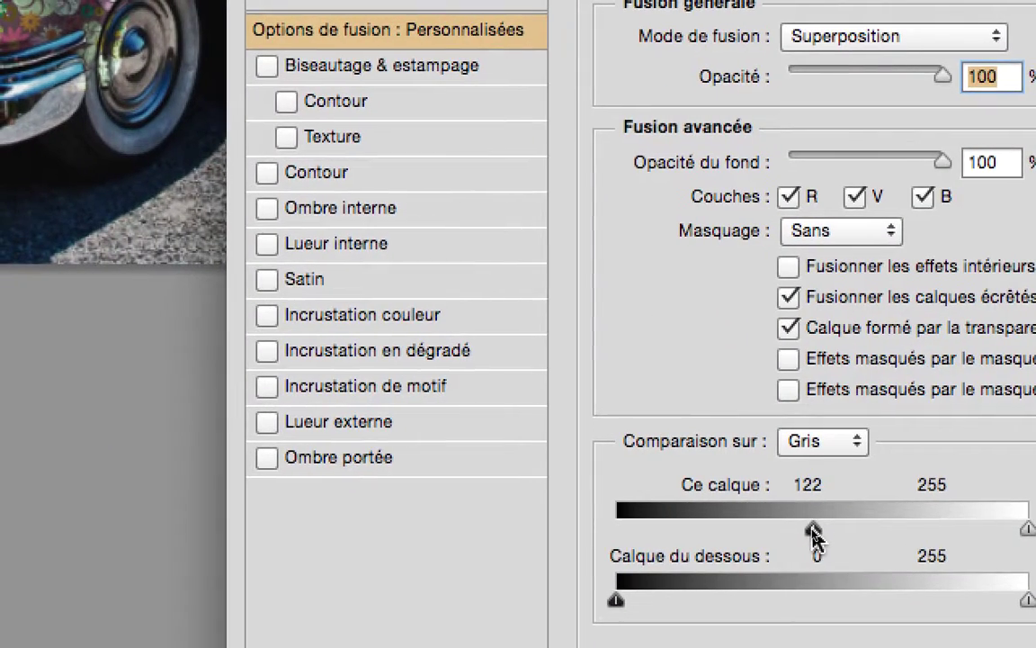
mouse_move(812, 531)
mouse_down()
mouse_move(760, 530)
mouse_move(838, 530)
mouse_up()
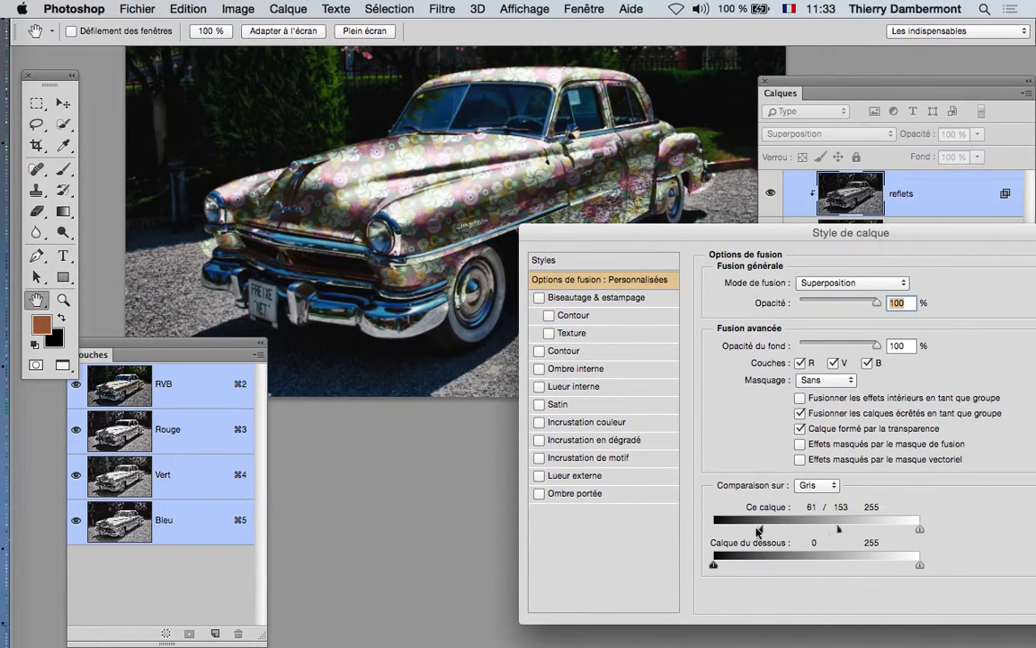
drag(758, 530, 780, 531)
drag(792, 229, 765, 176)
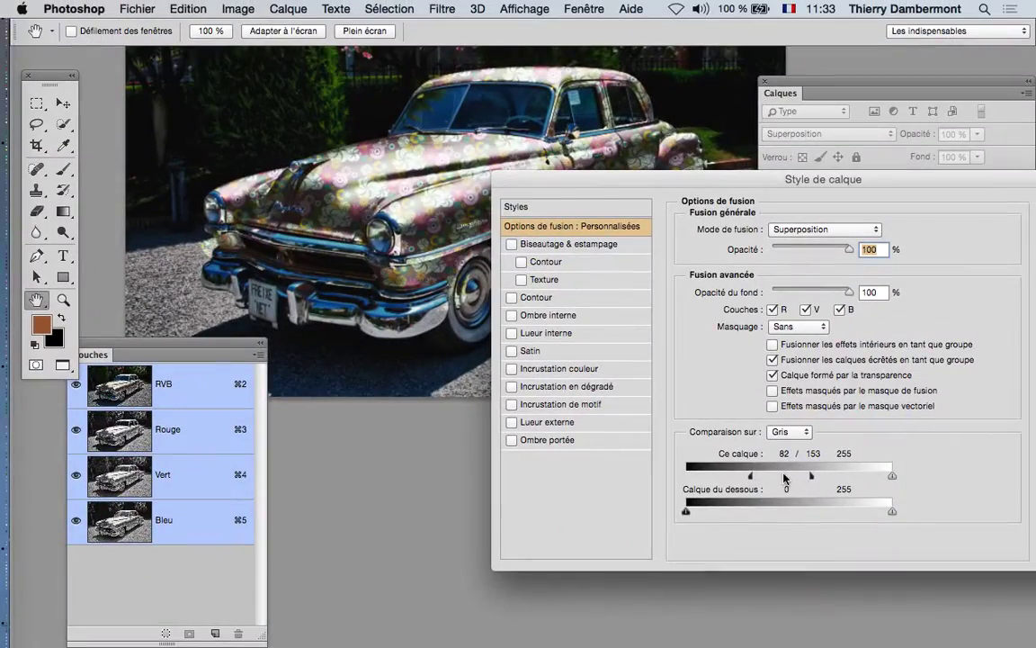
drag(754, 203, 550, 247)
click(889, 263)
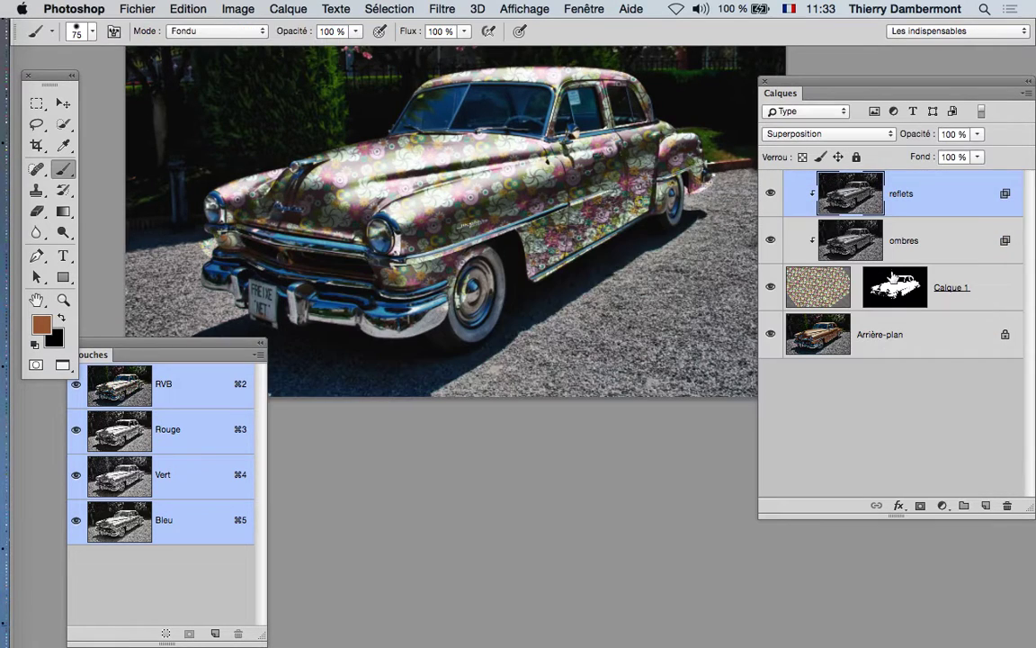
Give reflets 60% opacity and a split 'Ce calque' slider of 106/170, then confirm
double_click(944, 193)
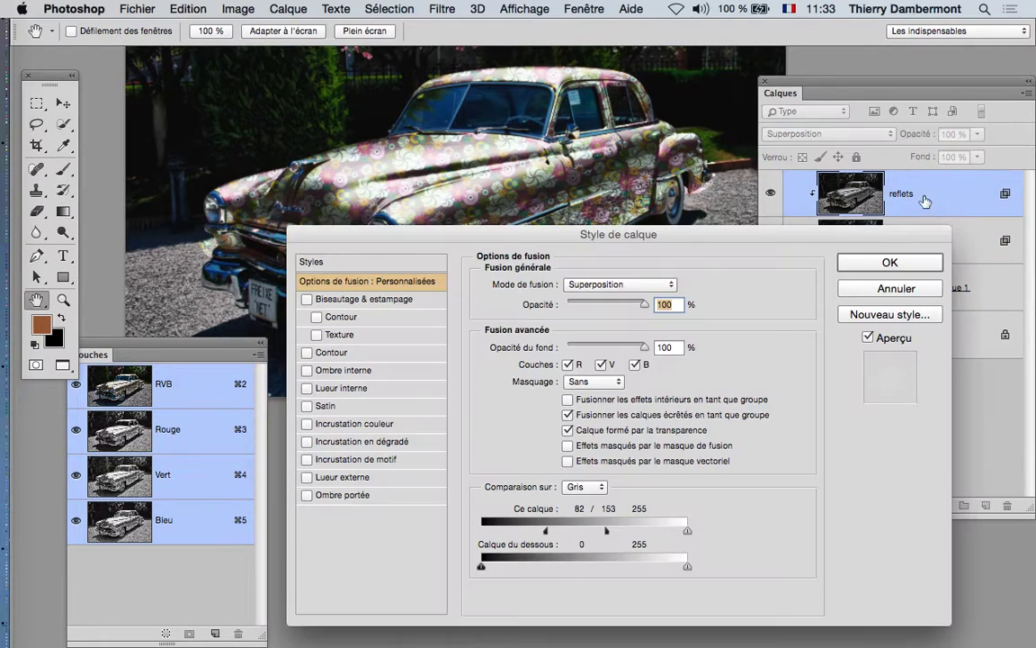
mouse_move(649, 222)
mouse_down()
mouse_move(676, 249)
mouse_move(770, 280)
mouse_up()
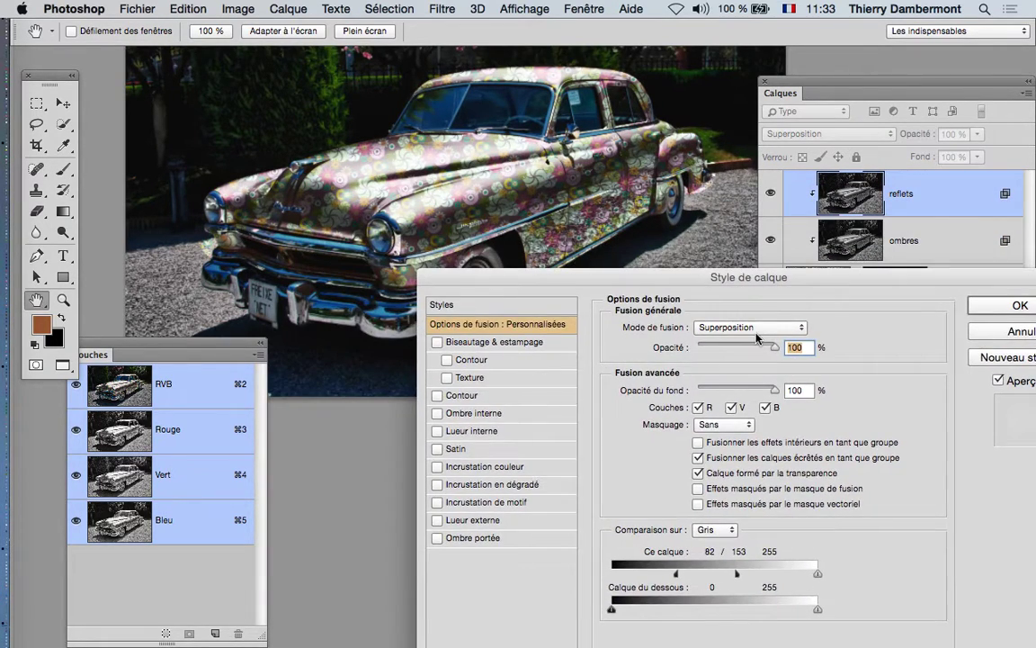
click(737, 573)
key(alt)
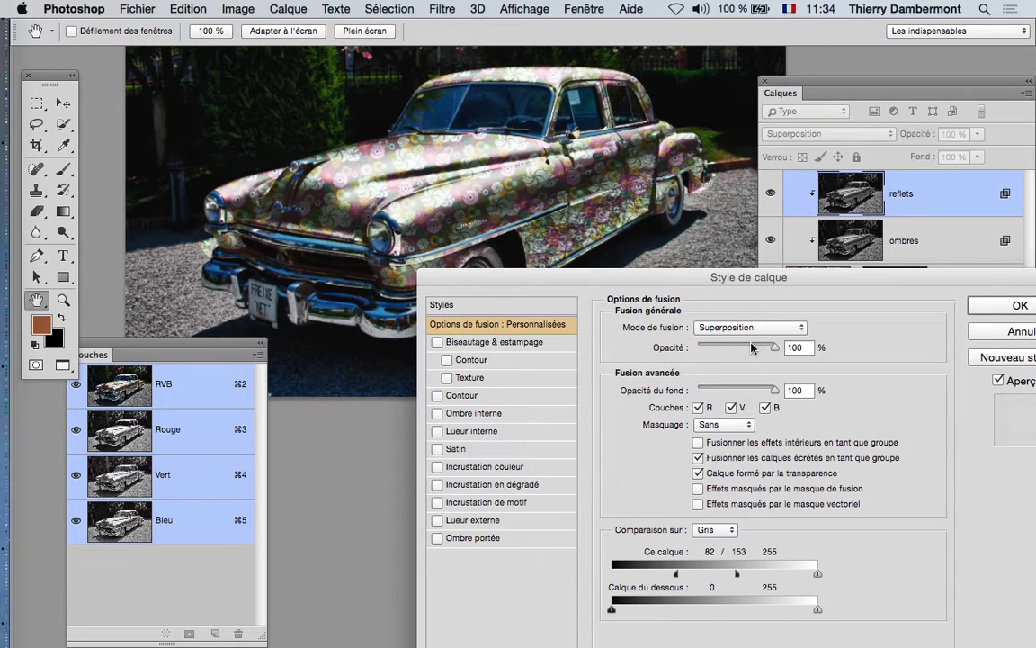
mouse_move(756, 348)
mouse_down()
mouse_move(734, 350)
mouse_move(755, 353)
mouse_up()
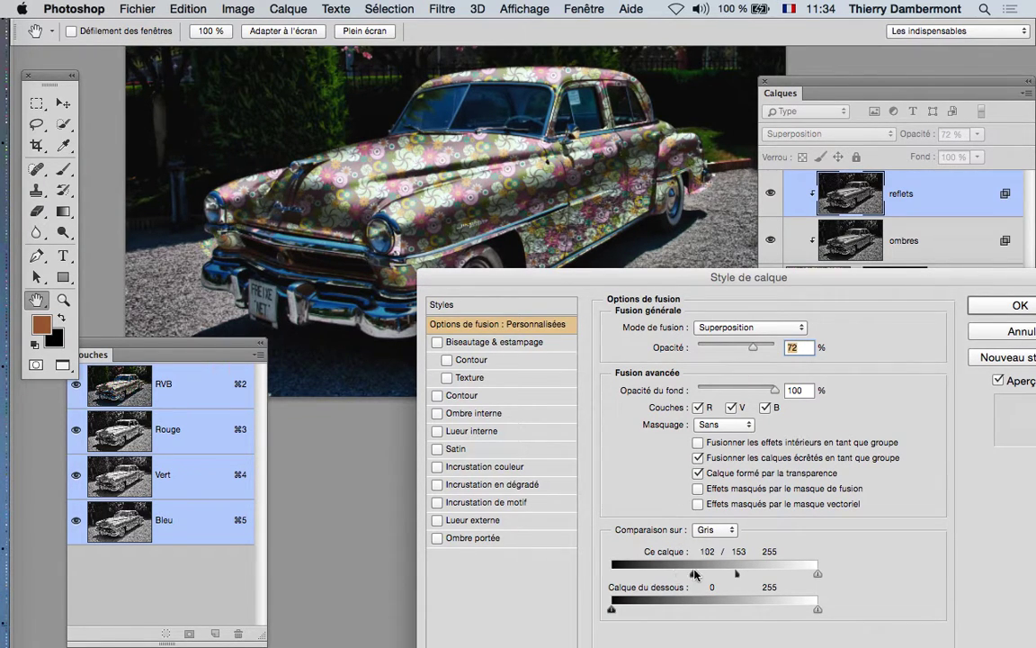
mouse_move(676, 577)
mouse_down()
mouse_move(666, 573)
mouse_move(736, 574)
mouse_up()
drag(659, 576, 671, 577)
drag(754, 349, 744, 349)
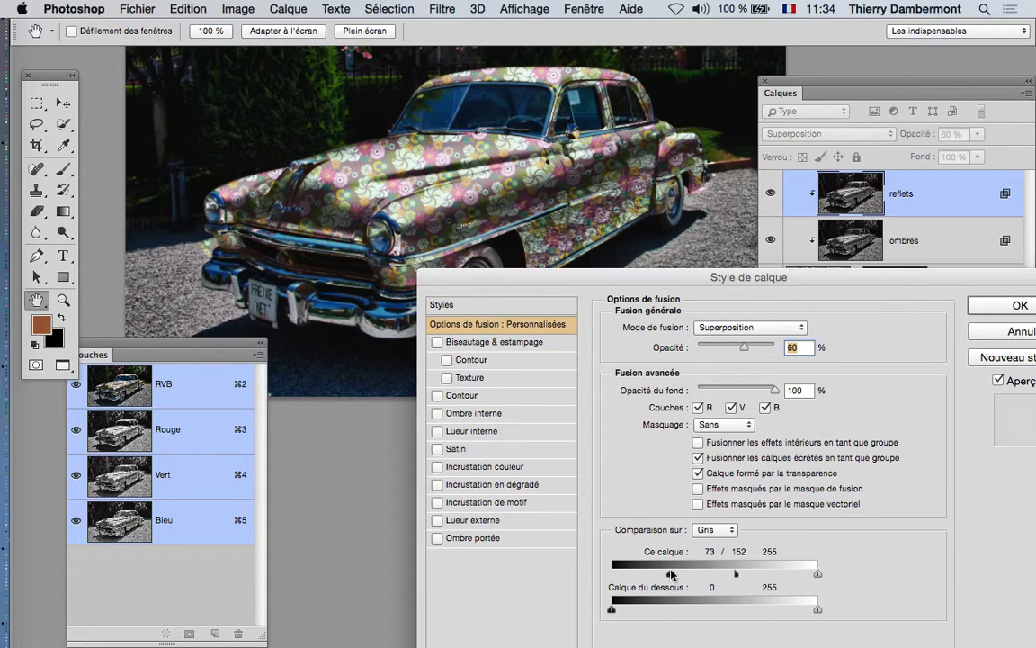
drag(671, 574, 749, 574)
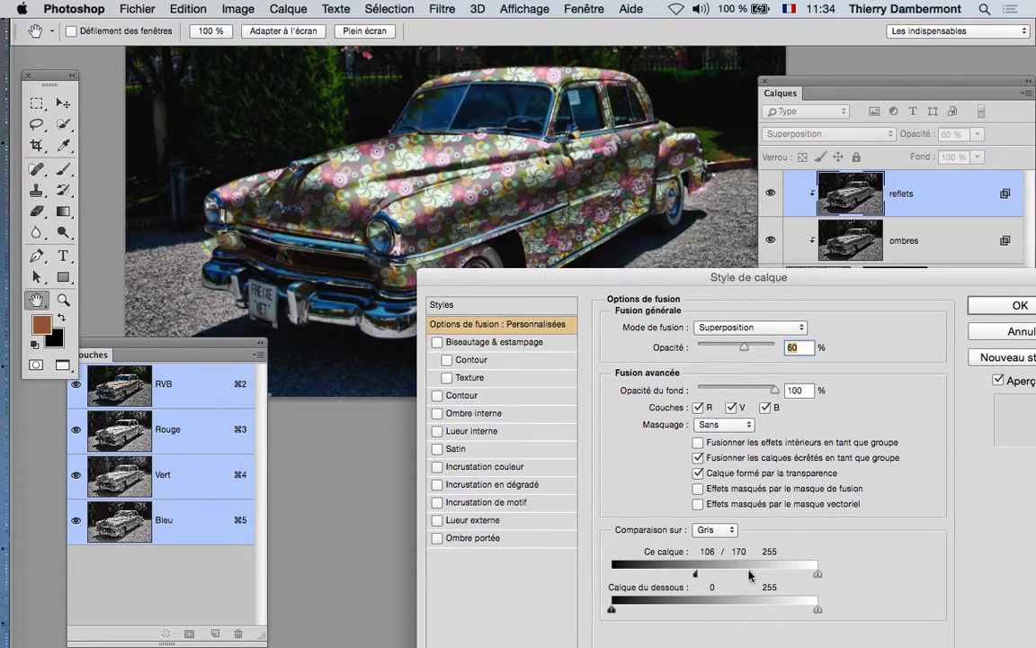
click(996, 309)
key(b)
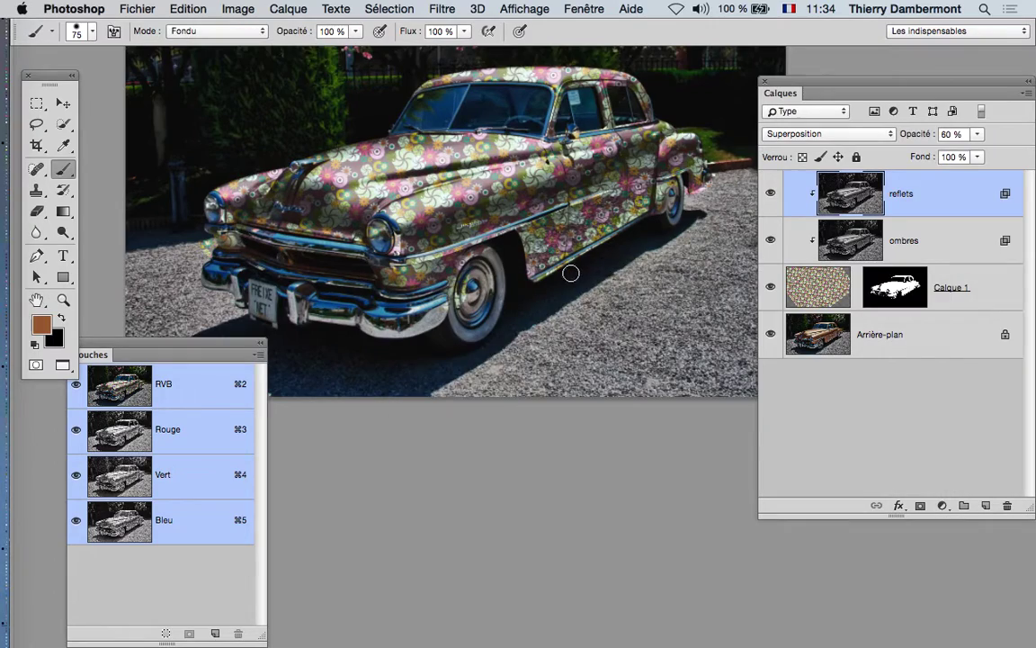
key(ctrl+plus)
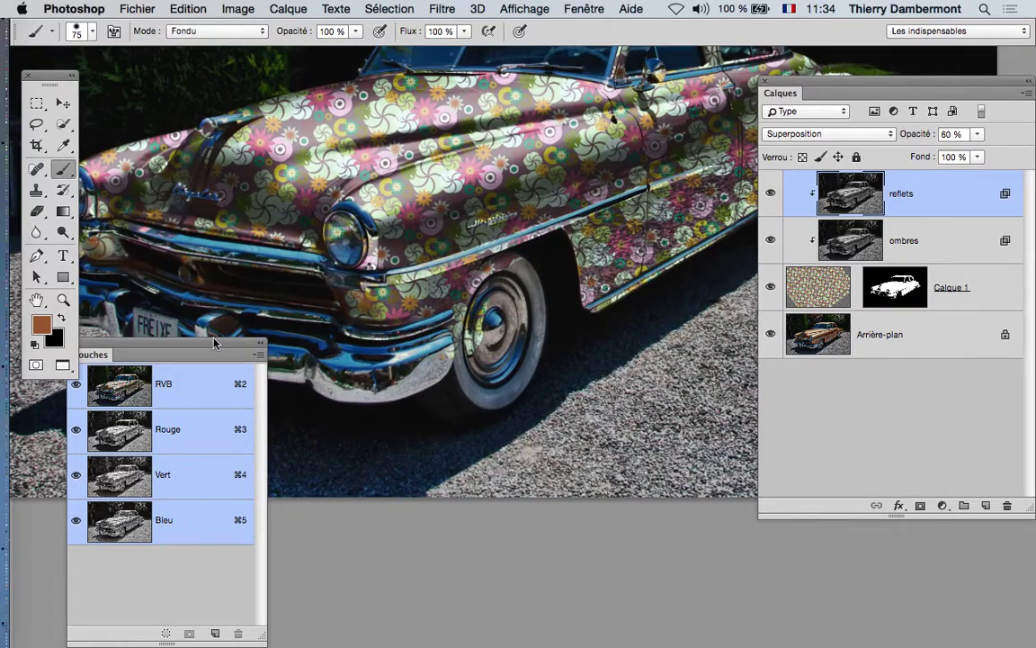
drag(162, 353, 256, 557)
double_click(185, 567)
scroll(736, 266, up, 5)
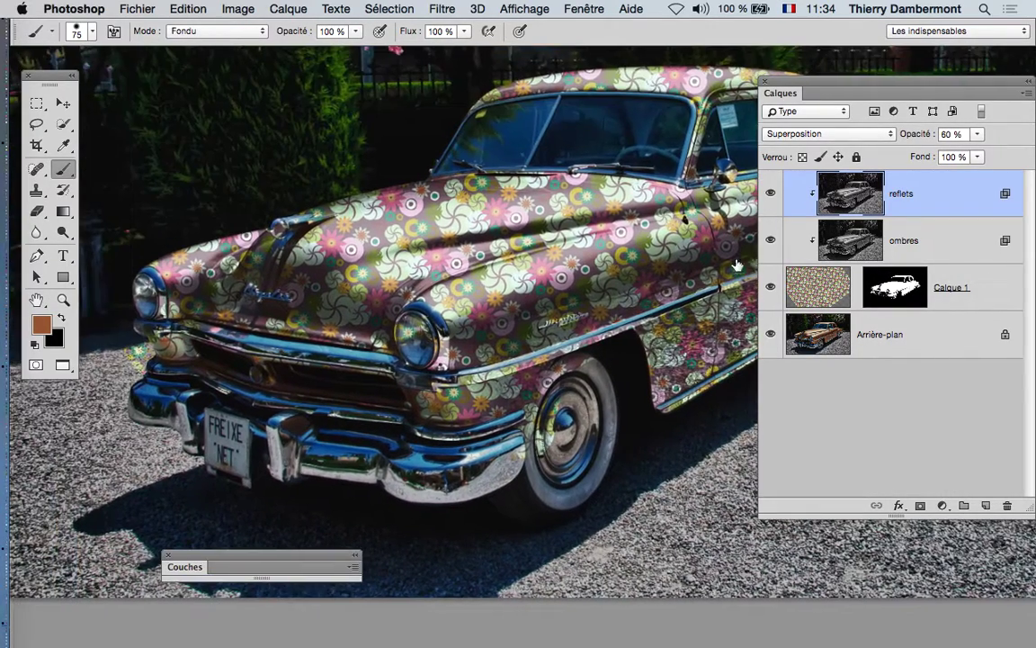
click(771, 196)
click(770, 196)
click(771, 196)
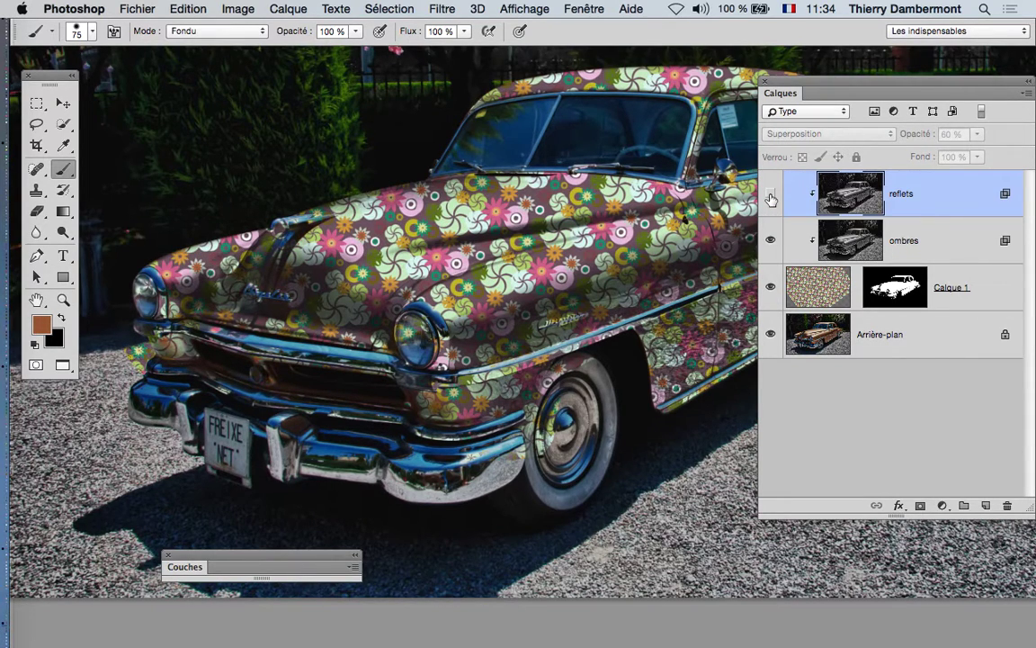
click(771, 196)
drag(771, 196, 771, 281)
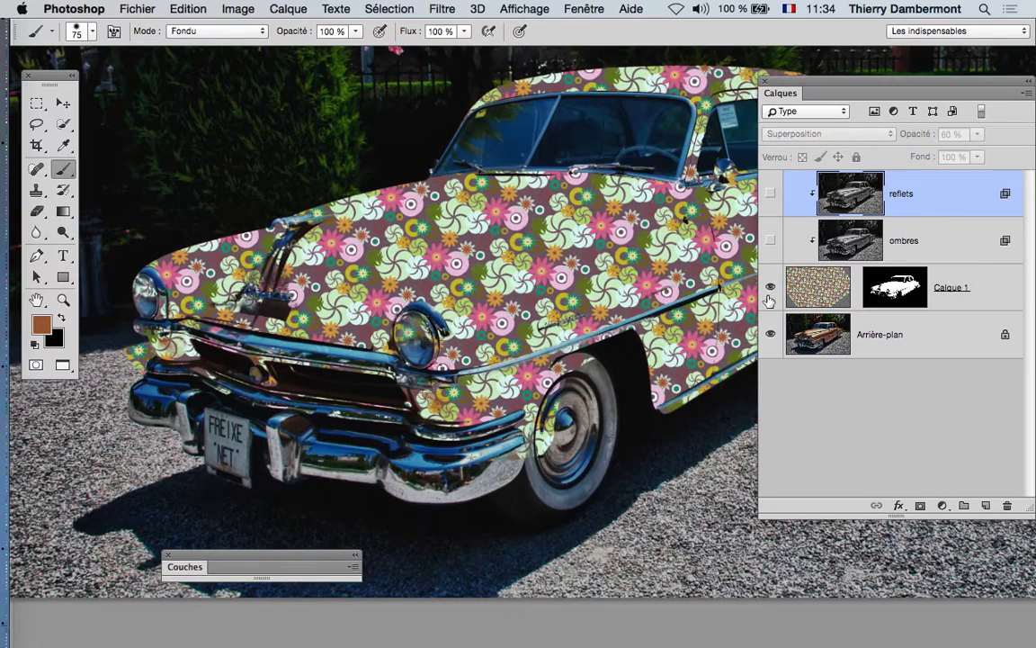
click(771, 196)
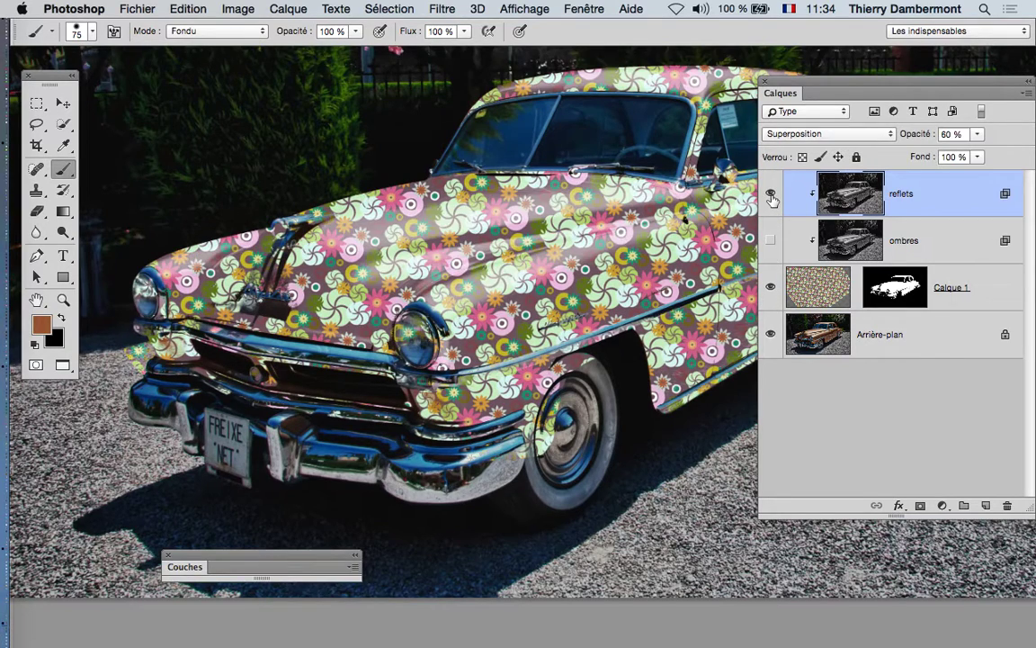
click(771, 196)
click(771, 241)
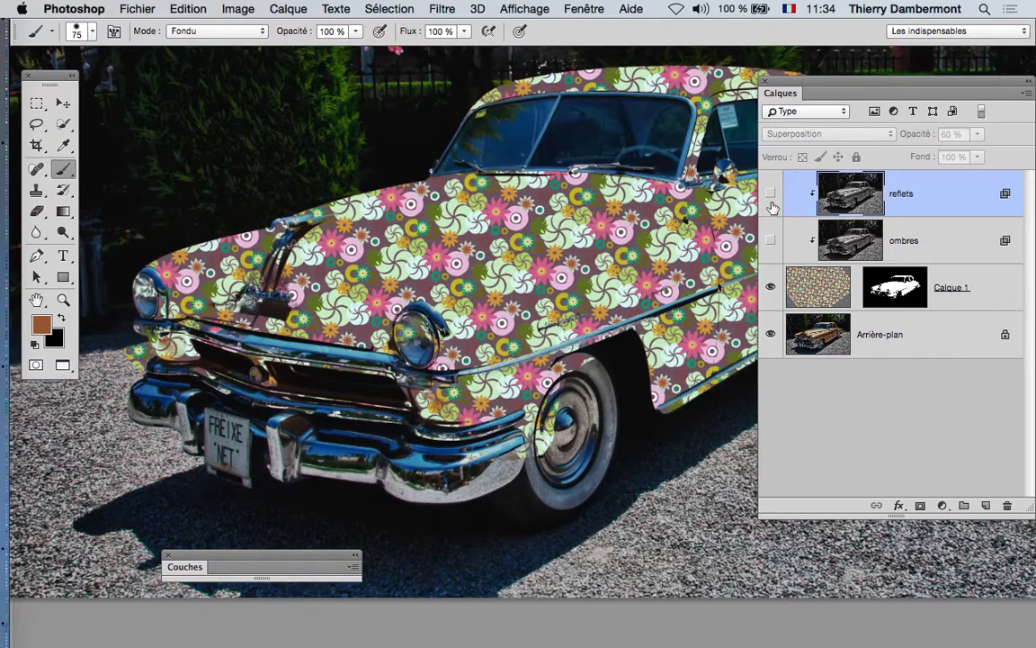
drag(771, 193, 771, 241)
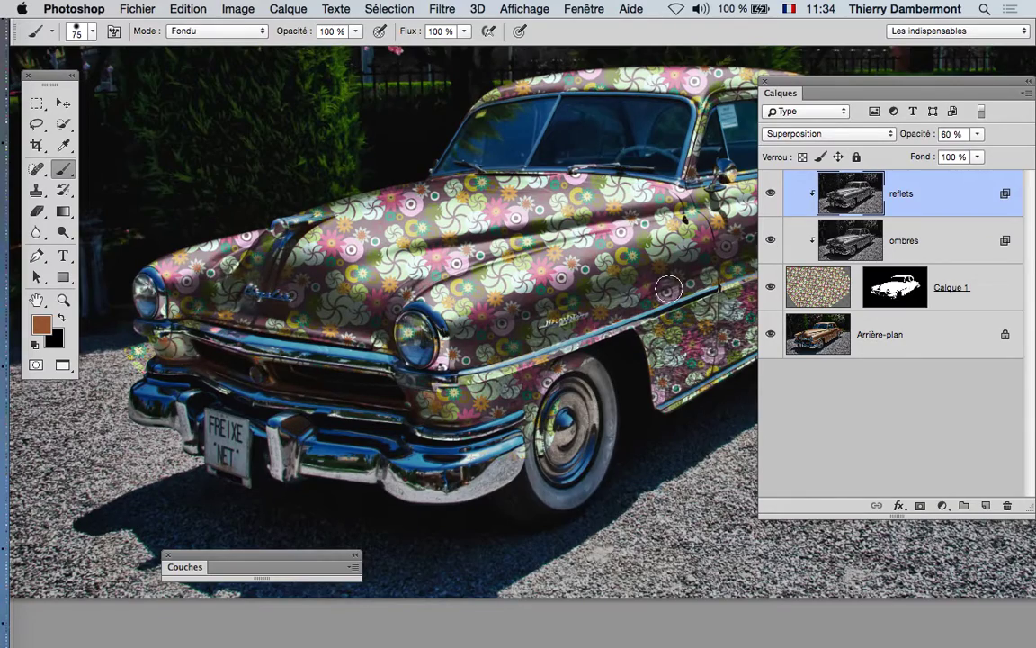
scroll(647, 306, down, 1)
scroll(647, 306, down, 1)
scroll(648, 306, down, 2)
scroll(648, 306, down, 1)
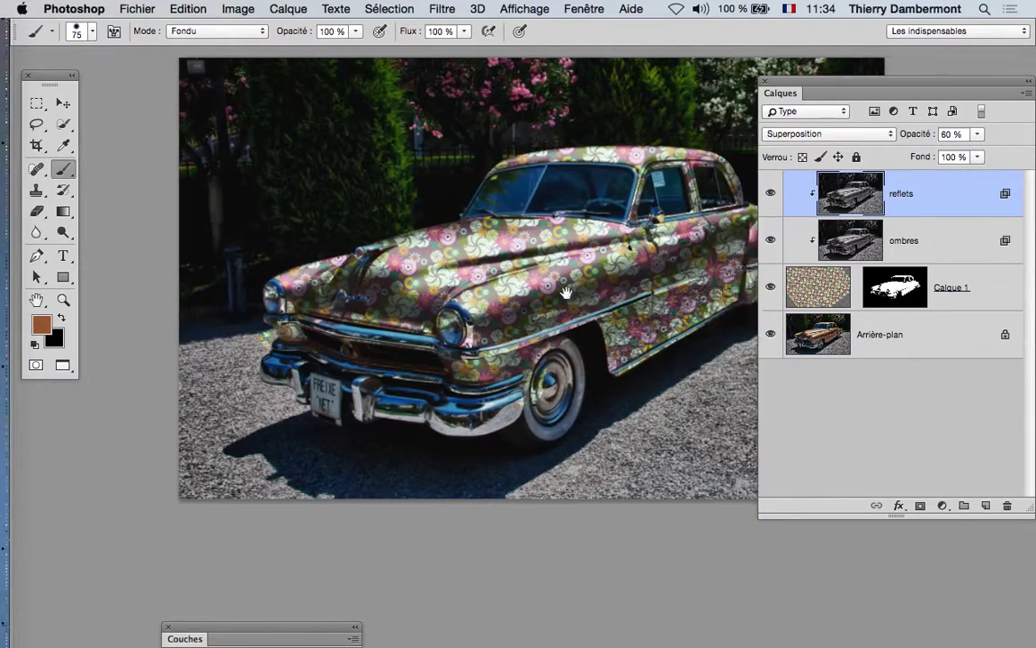
scroll(647, 306, down, 1)
In Save As, change the file name to Freixenet_Wallpaper-04.psd, keeping Photoshop format
click(142, 8)
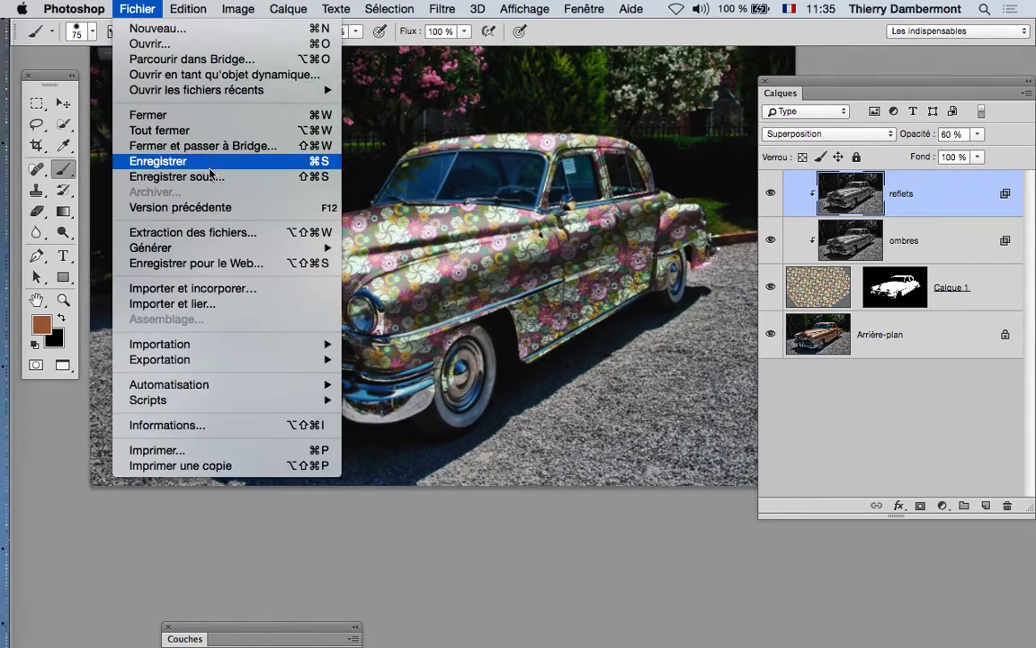
click(177, 176)
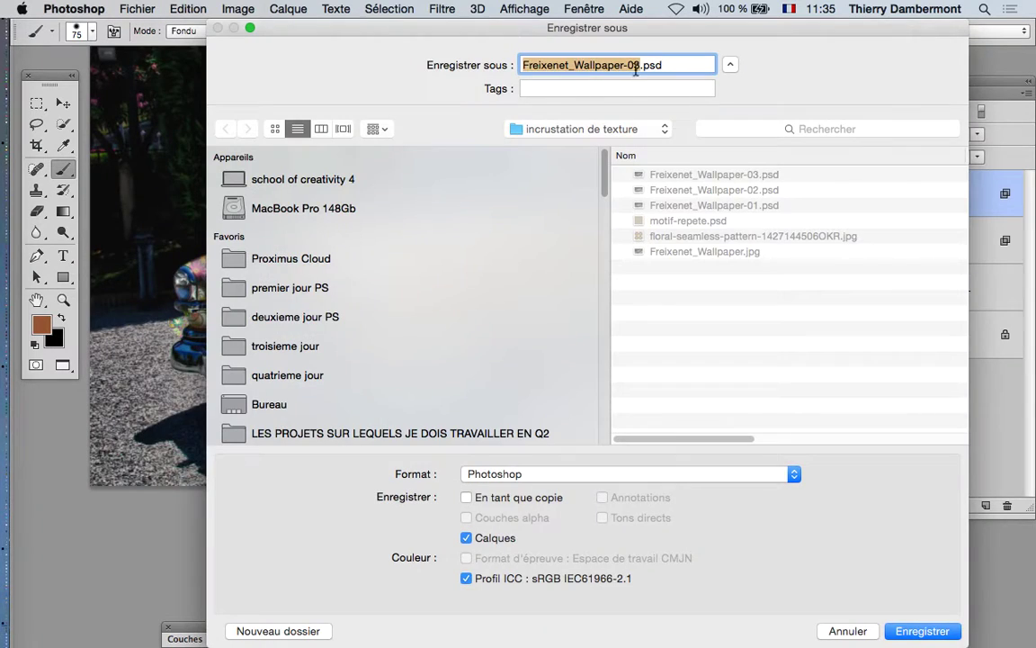
click(638, 66)
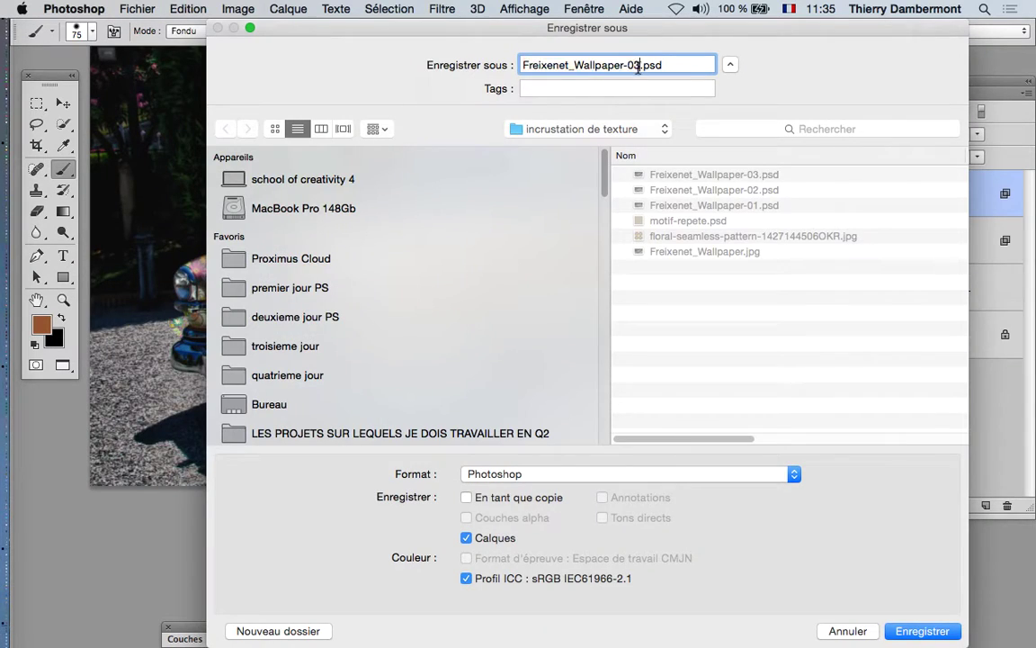
key(BackSpace)
text(4)
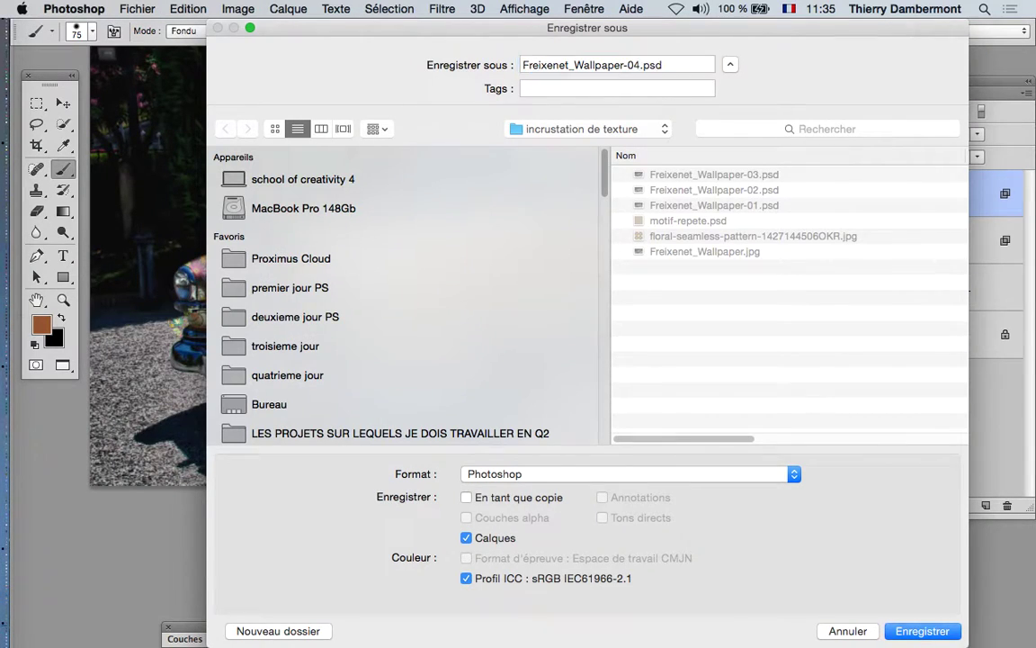